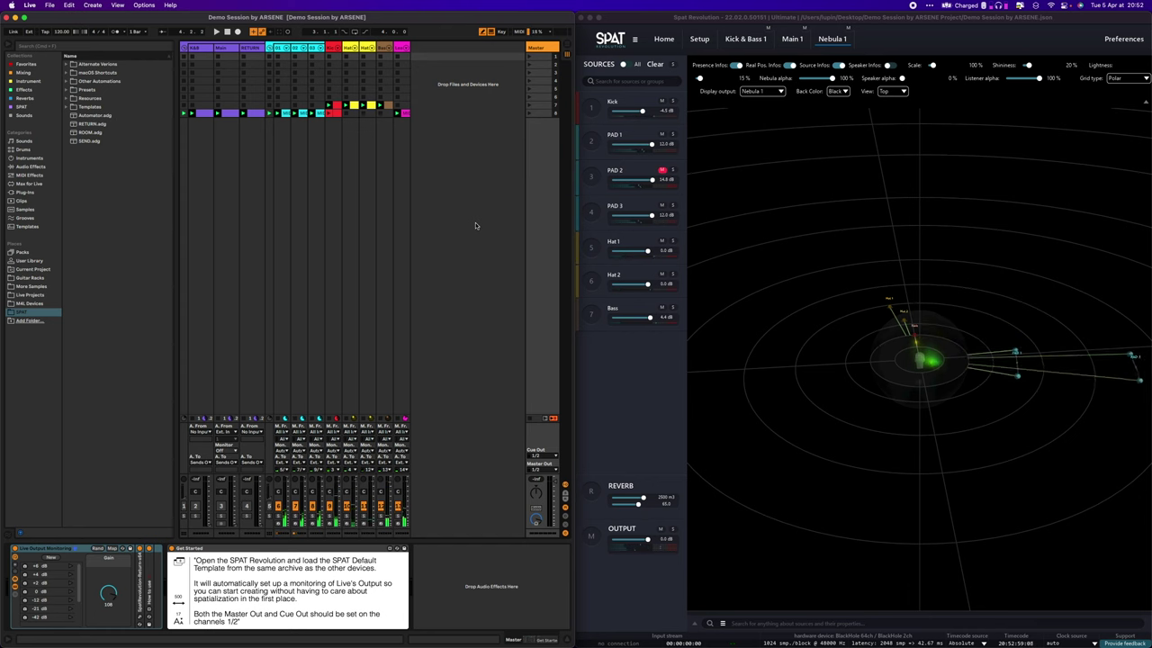
Step: AirDrop 'Demo Session by ARSENE.json' from the project folder to the second MacBook
{"action": "key", "text": "super+Tab"}
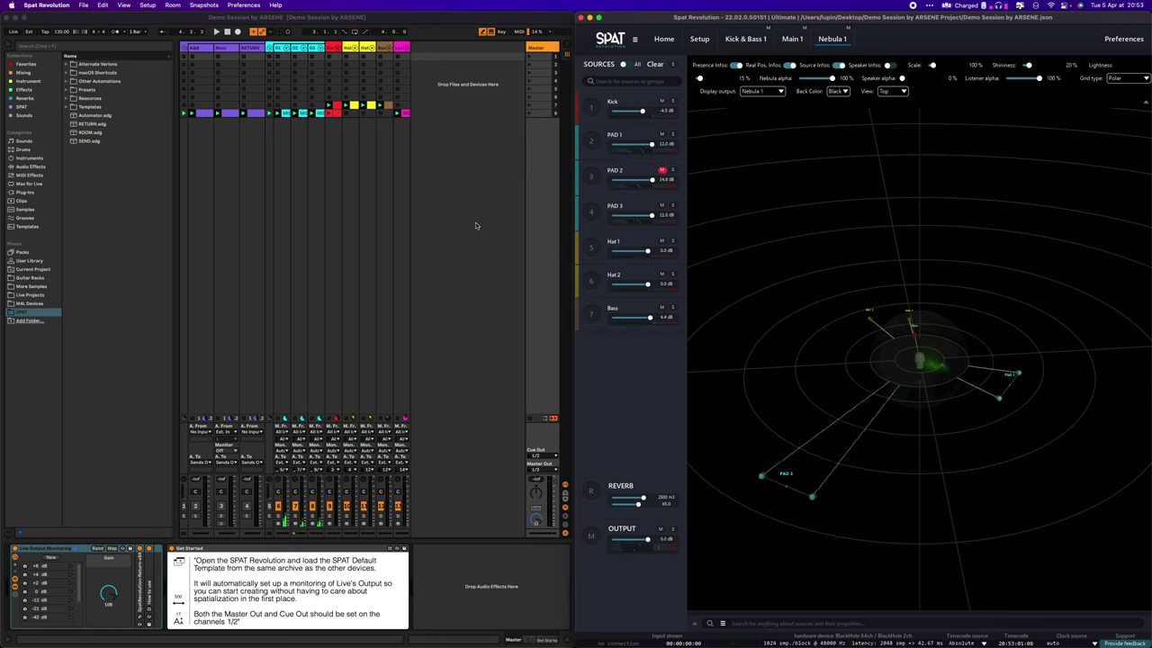
{"action": "left_click", "coordinate": [454, 616]}
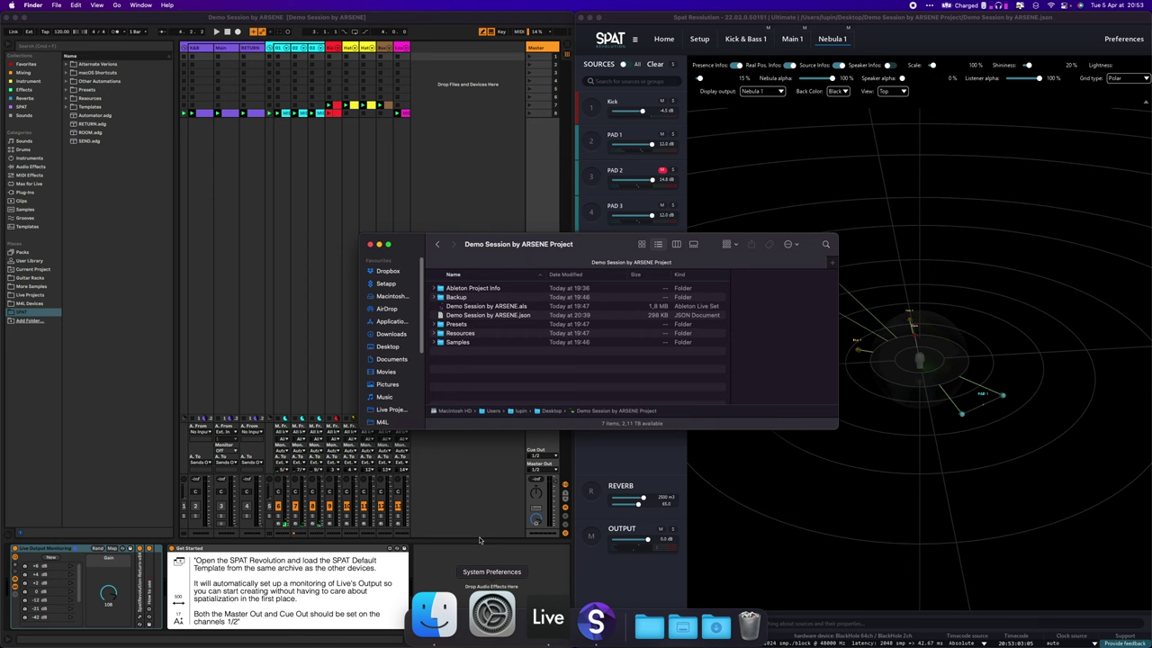
{"action": "left_click_drag", "start_coordinate": [486, 315], "coordinate": [386, 309]}
{"action": "left_click", "coordinate": [631, 300]}
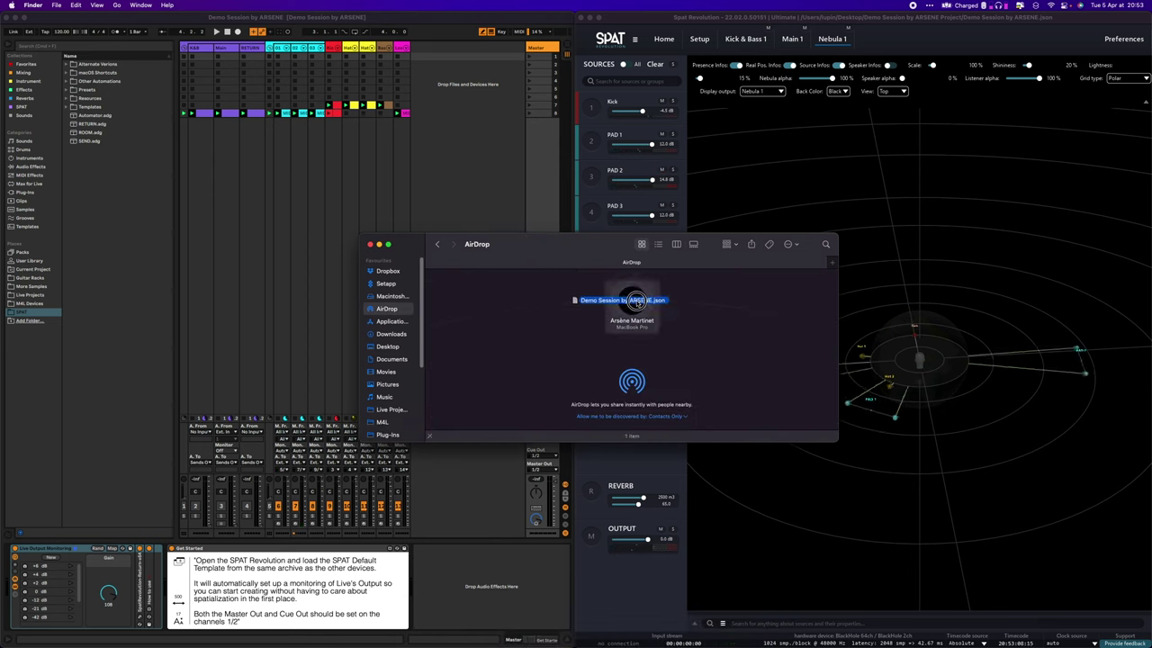
{"action": "left_click", "coordinate": [875, 375]}
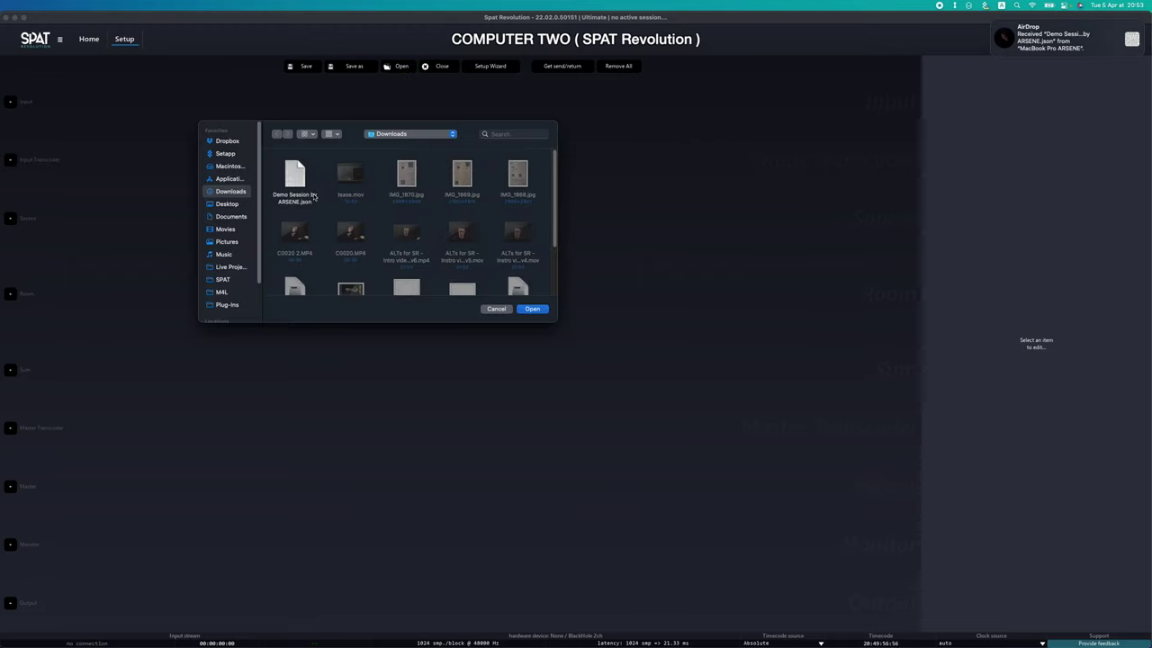
Step: Open the received session from Downloads, check Nebula 1 and Setup, then quit SPAT on computer one
{"action": "double_click", "coordinate": [296, 176]}
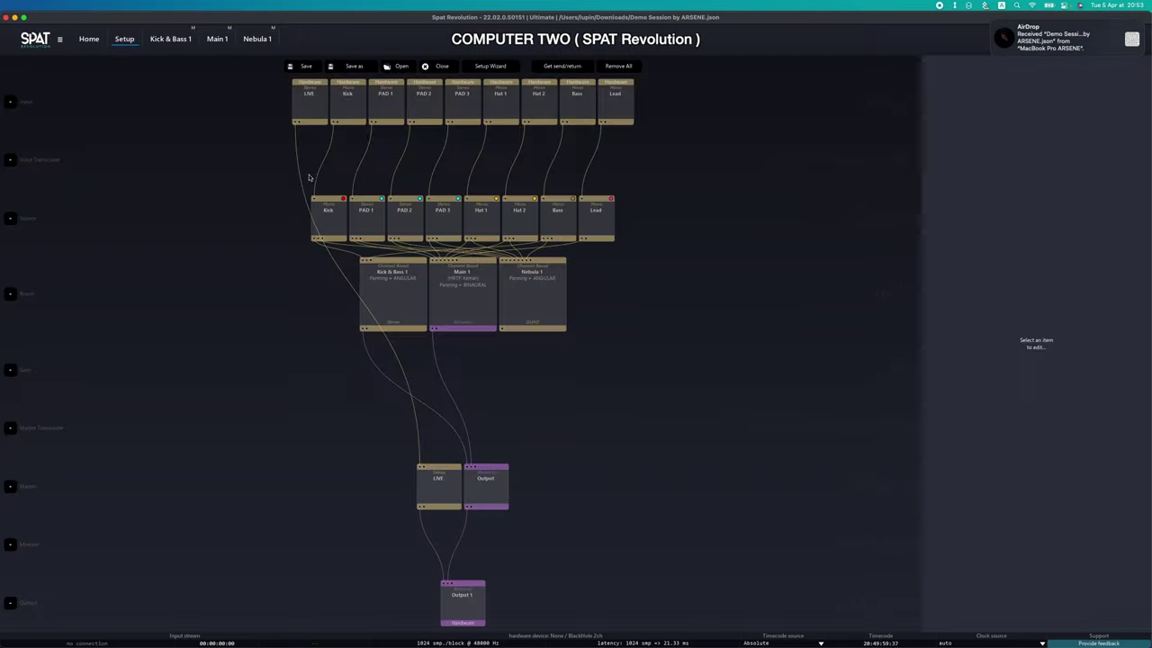
{"action": "left_click", "coordinate": [257, 38]}
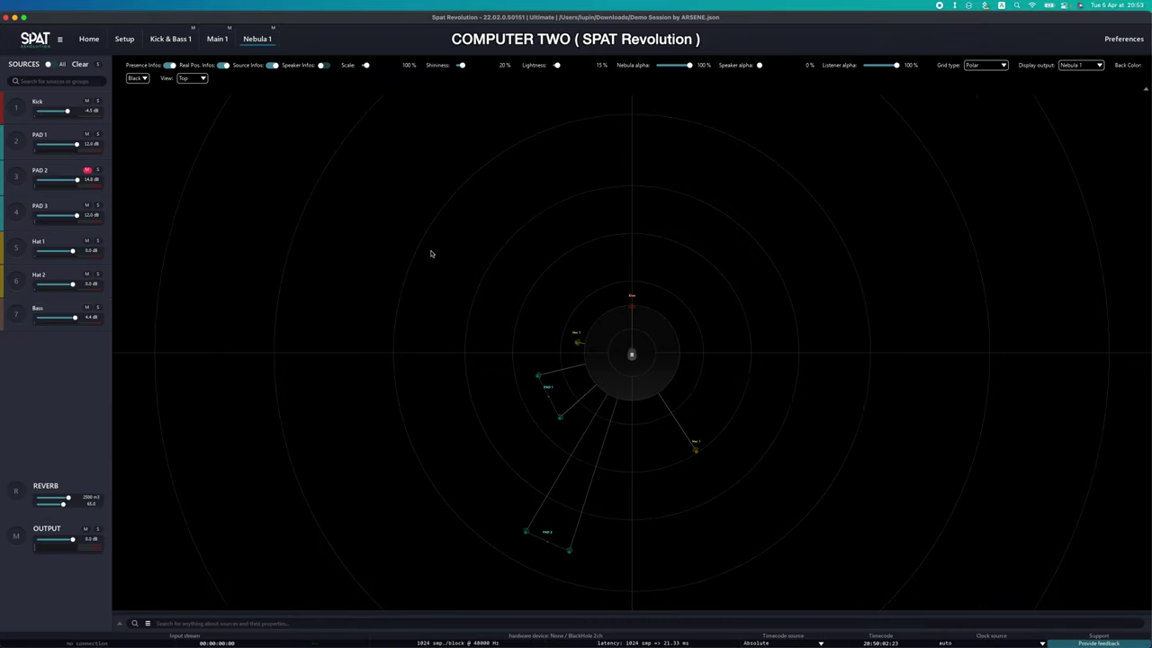
{"action": "left_click", "coordinate": [126, 41]}
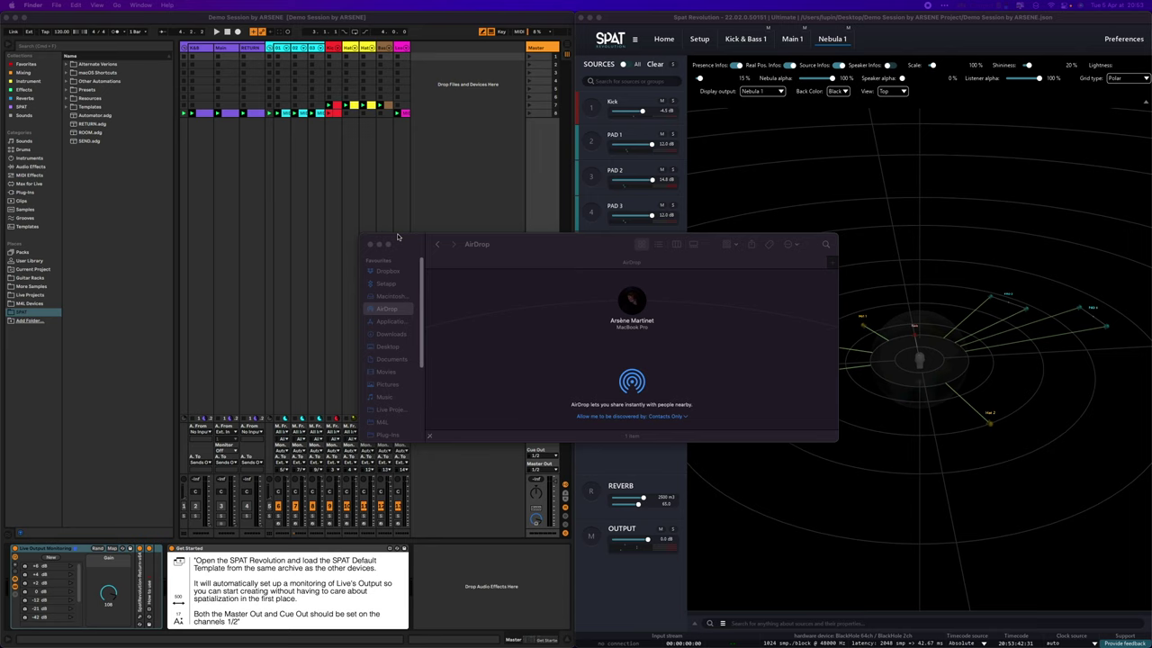
{"action": "key", "text": "super+q"}
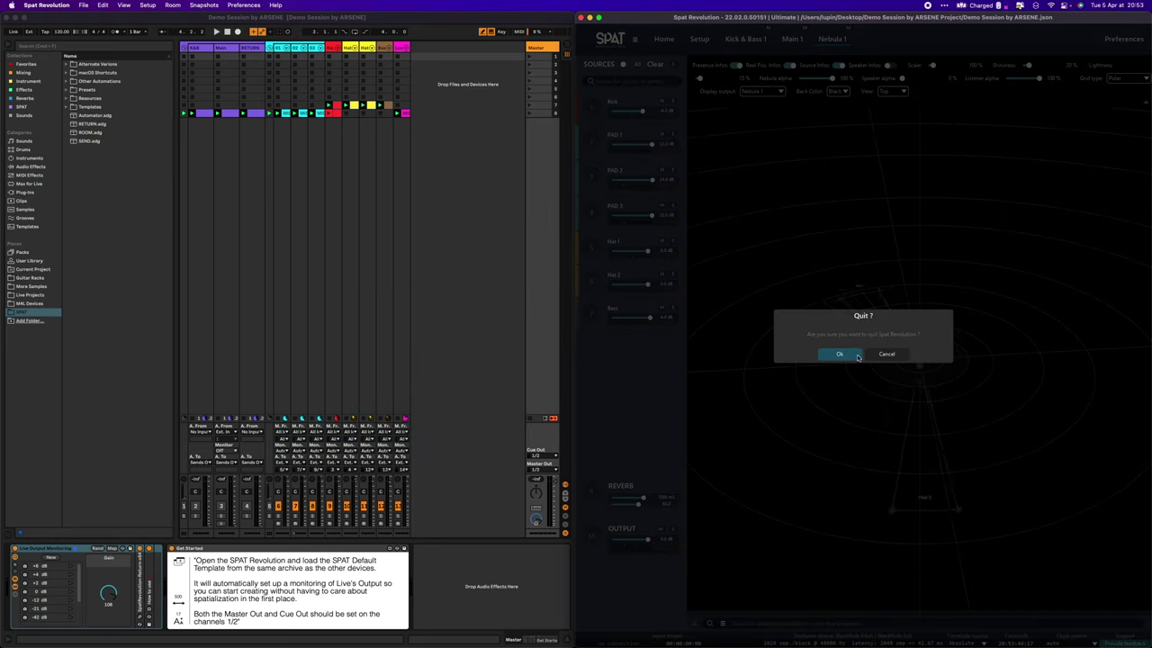
{"action": "left_click", "coordinate": [850, 359]}
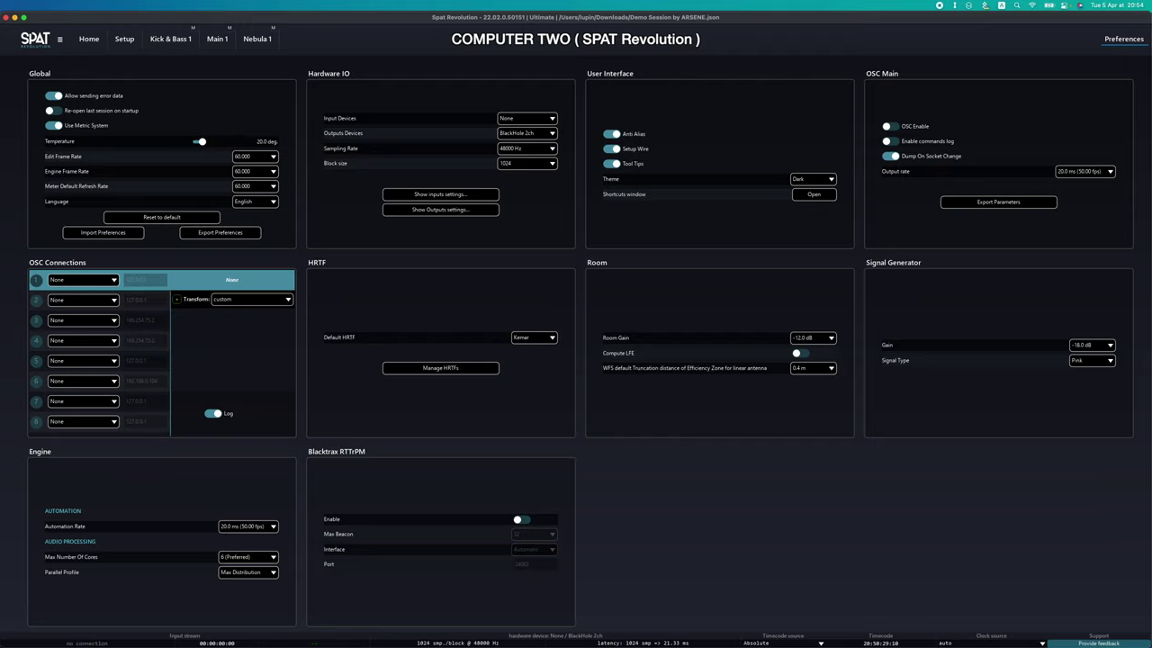
Step: Set OSC connection 1 to Plugins input and connections 2–4 to Send, Room and Return outputs
{"action": "left_click", "coordinate": [86, 280]}
{"action": "left_click", "coordinate": [92, 321]}
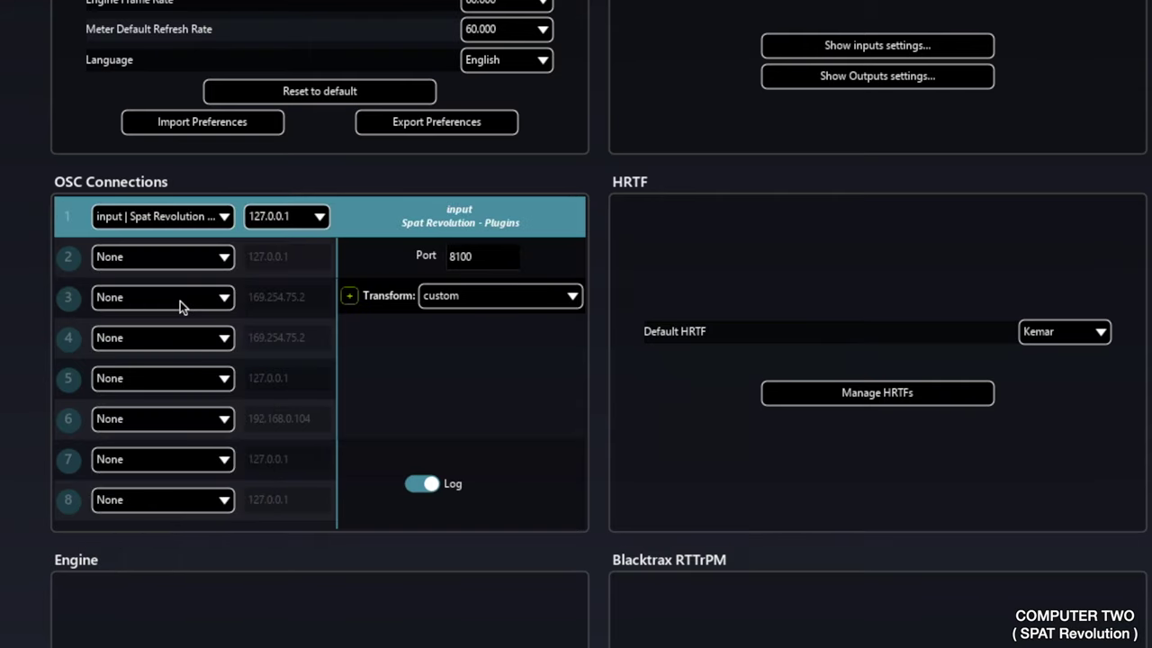
{"action": "left_click", "coordinate": [81, 302]}
{"action": "left_click", "coordinate": [180, 360]}
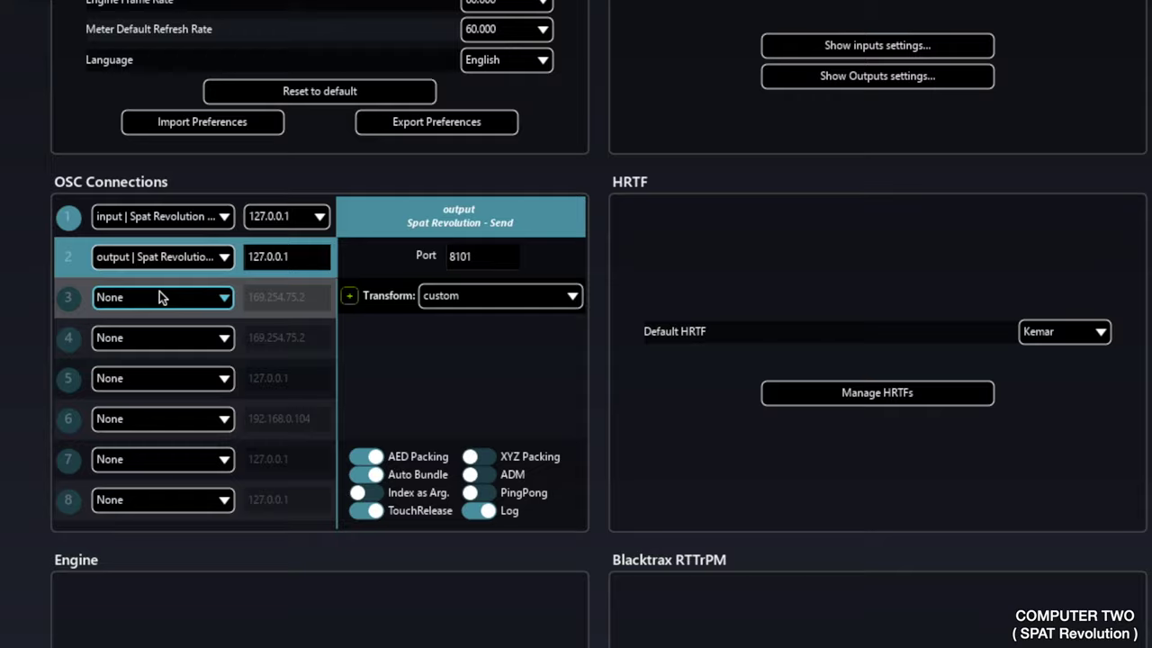
{"action": "left_click", "coordinate": [159, 295]}
{"action": "left_click", "coordinate": [208, 416]}
{"action": "left_click", "coordinate": [177, 341]}
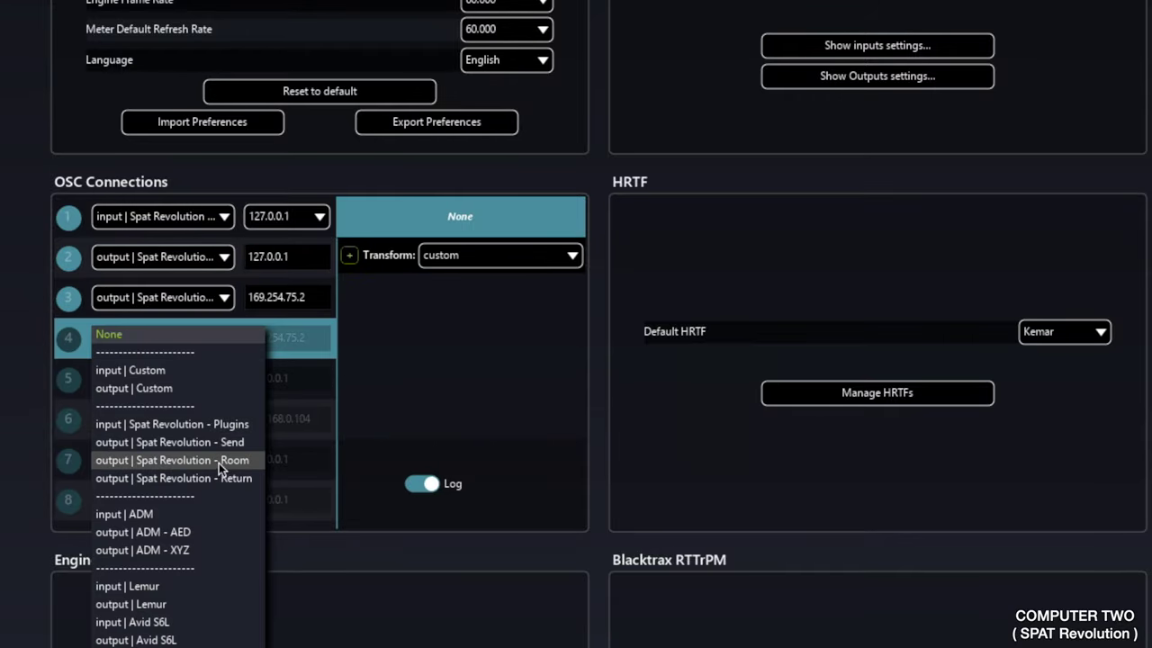
{"action": "left_click", "coordinate": [218, 475]}
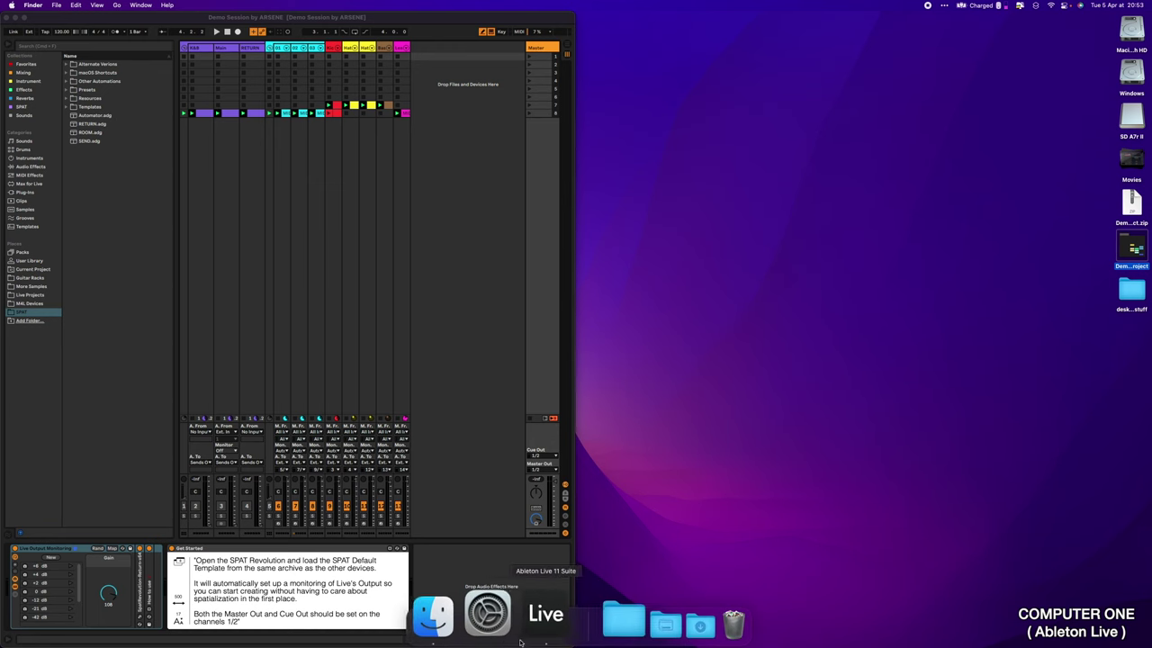
Step: Find Thunderbolt Ethernet's self-assigned IP 169.254.218.23 in the Network preferences
{"action": "left_click", "coordinate": [486, 617]}
{"action": "left_click_drag", "start_coordinate": [293, 185], "coordinate": [813, 177]}
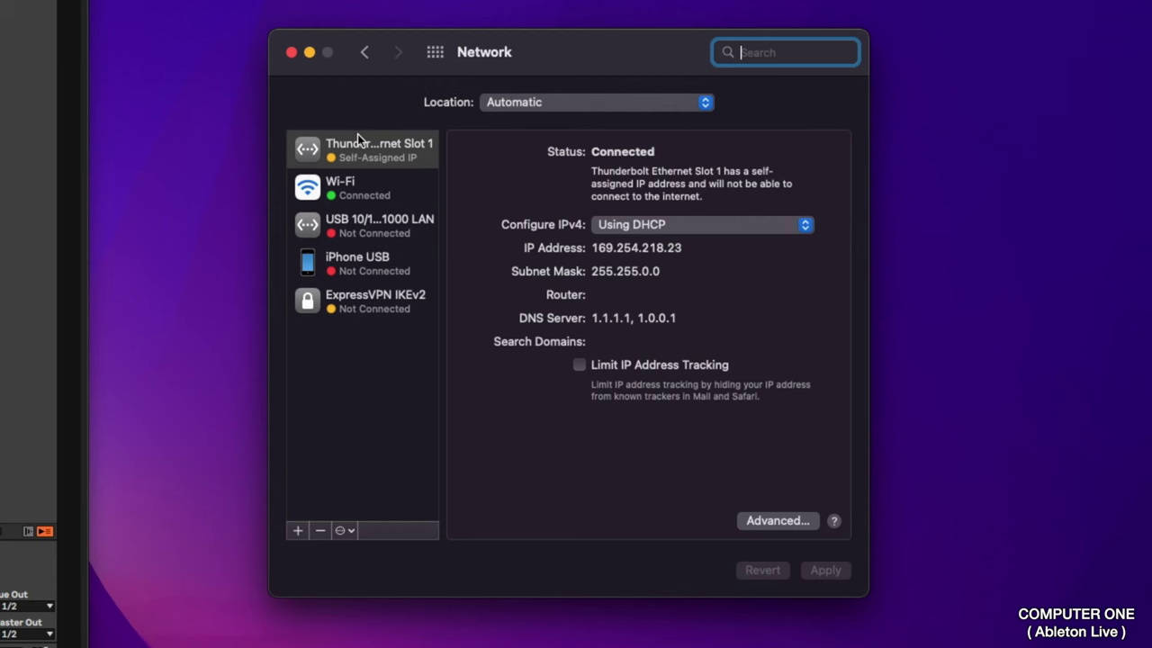
{"action": "left_click", "coordinate": [628, 247]}
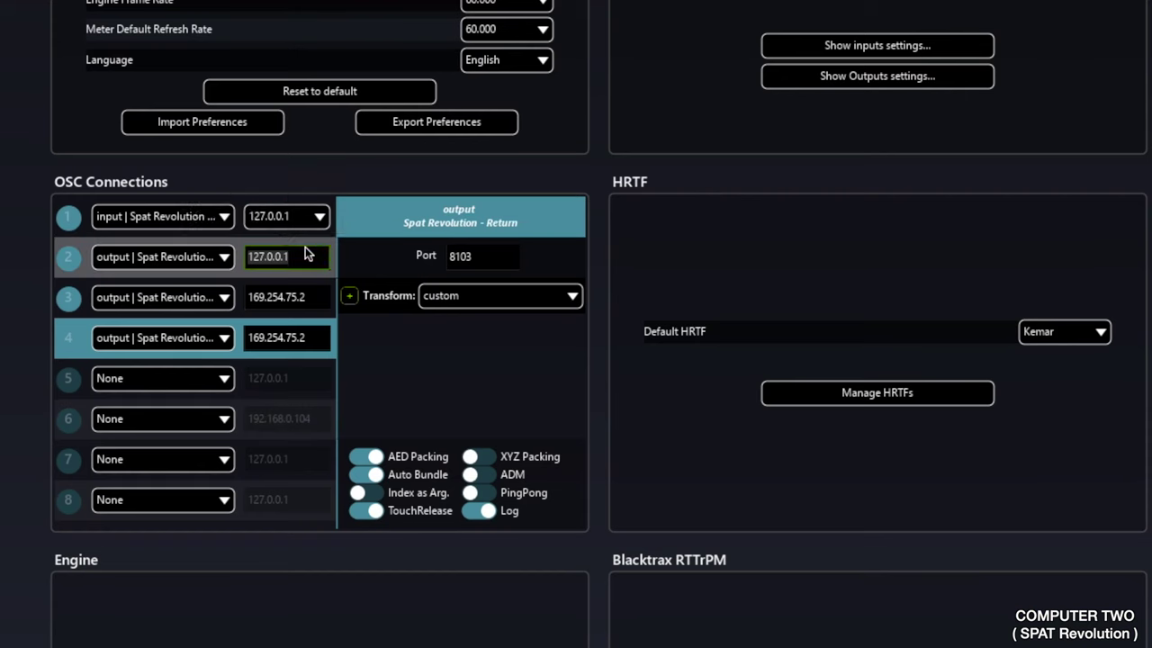
Step: Point the OSC outputs to 169.254.218.23 and give the Plugins input 169.254.180.133
{"action": "type", "text": "169"}
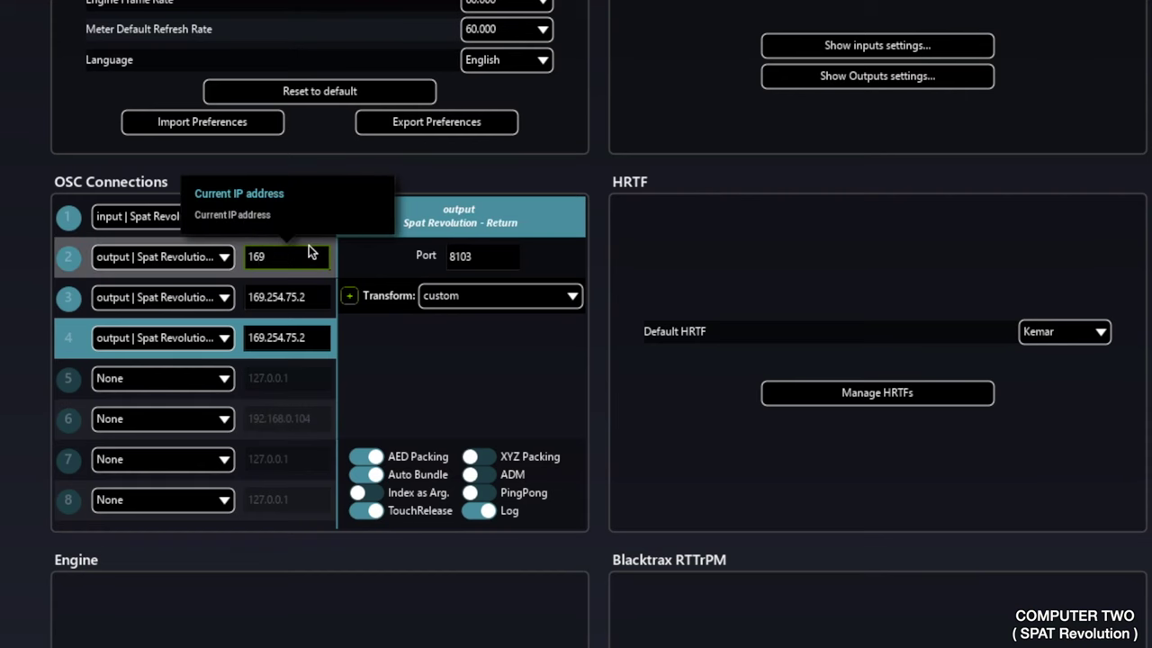
{"action": "type", "text": ".254.218.23"}
{"action": "key", "text": "Return"}
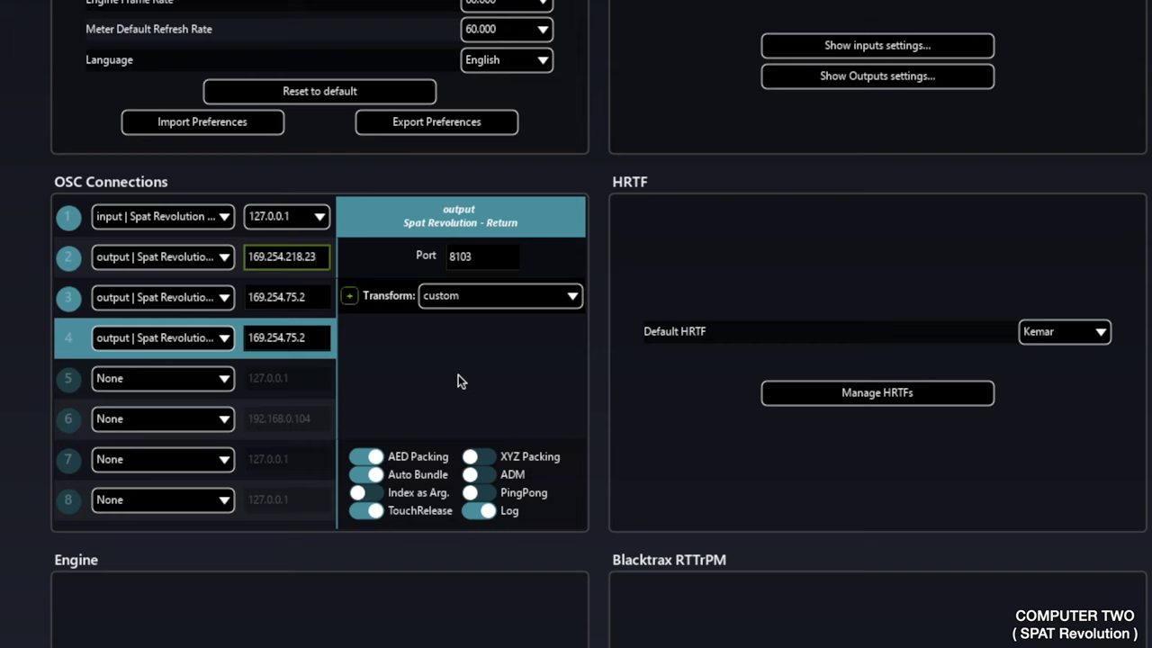
{"action": "left_click", "coordinate": [276, 215]}
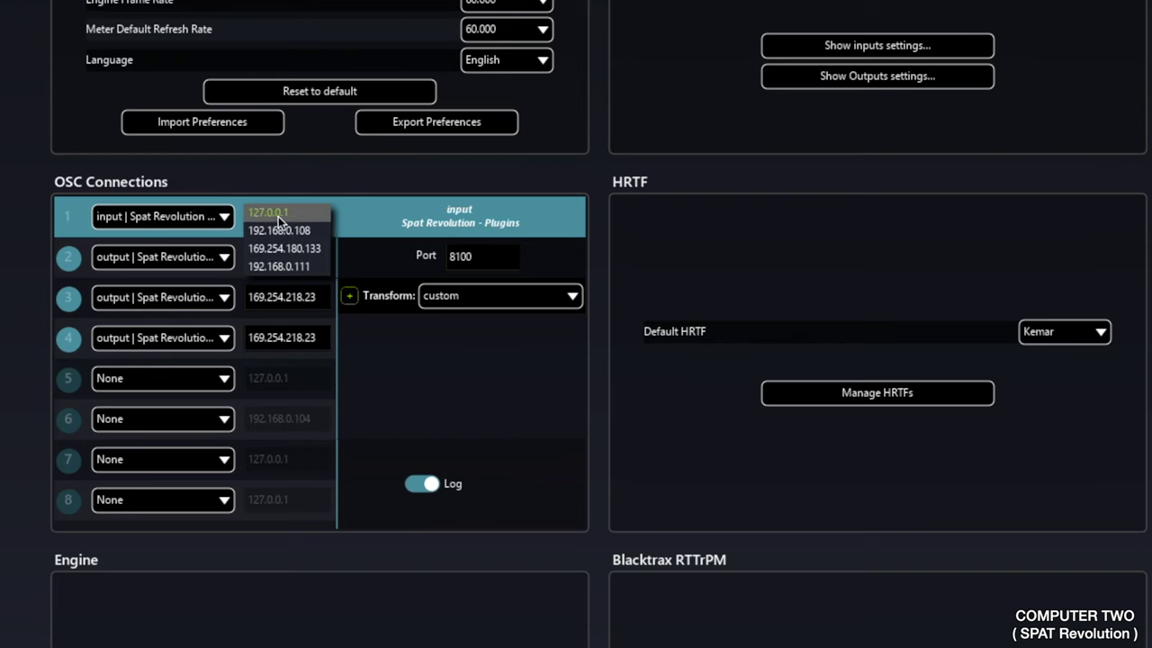
{"action": "left_click", "coordinate": [318, 245]}
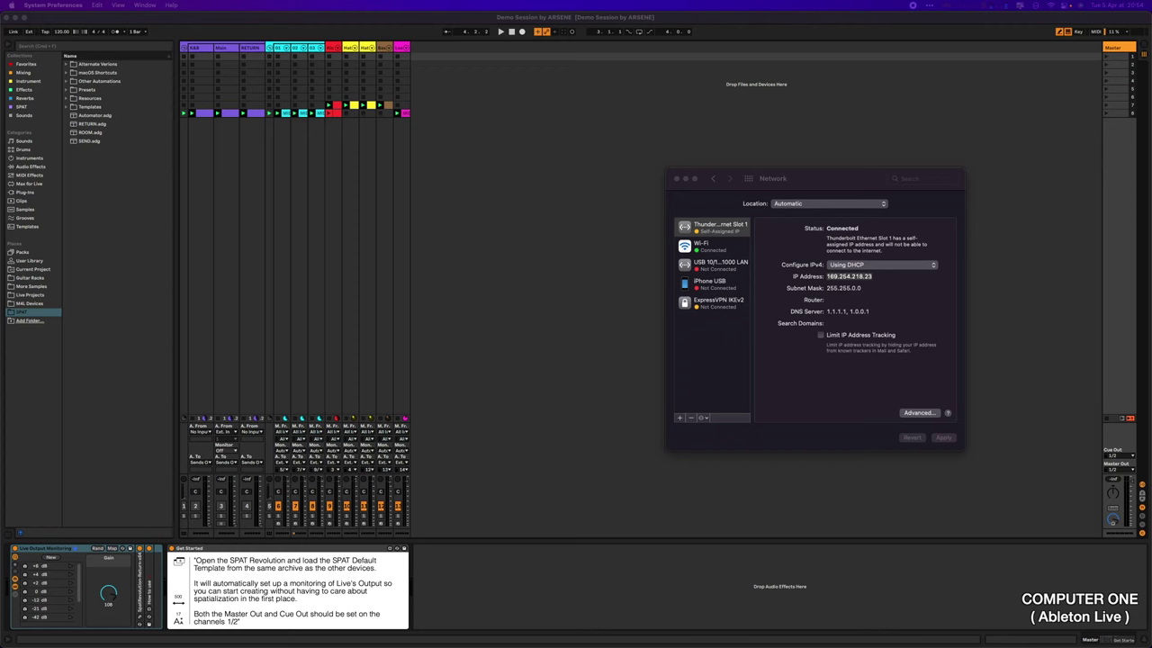
Step: On the K&B track's SPAT Room plugin, set In IP 169.254.218.23 and Out IP to the second computer
{"action": "left_click", "coordinate": [500, 213]}
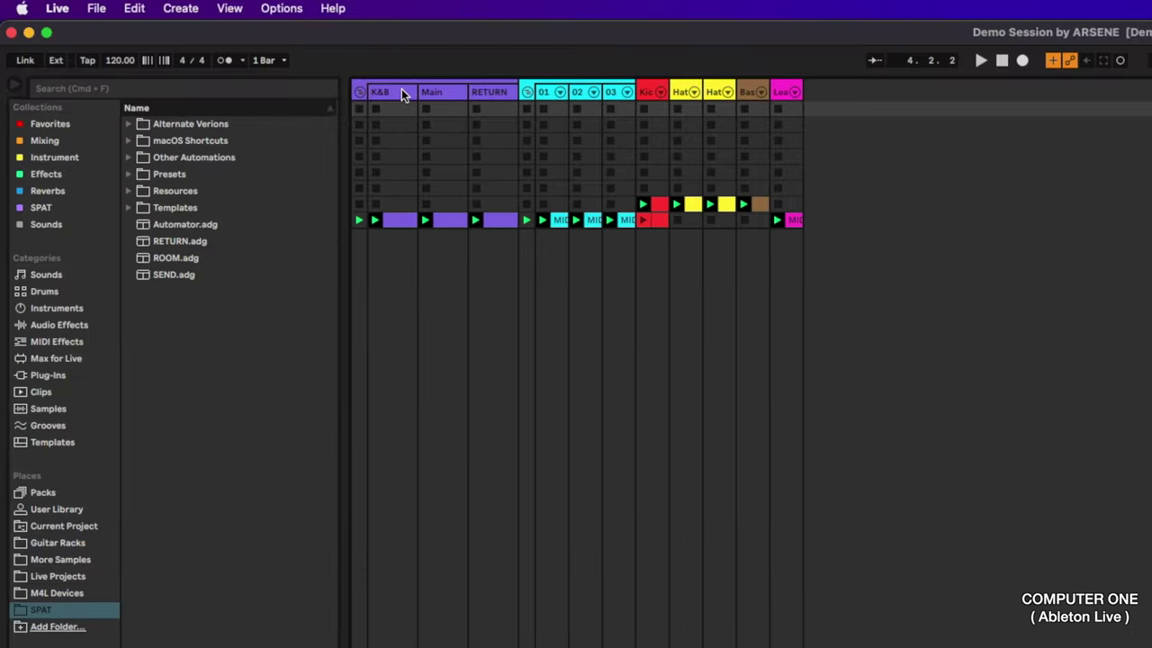
{"action": "left_click", "coordinate": [401, 91]}
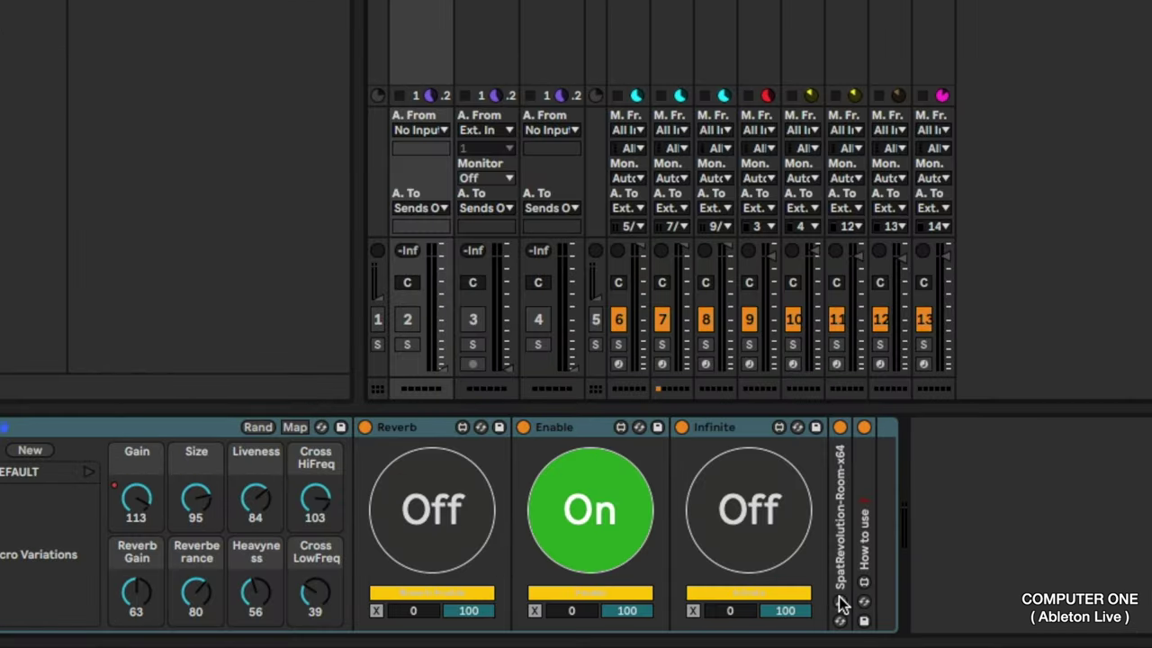
{"action": "left_click", "coordinate": [839, 601]}
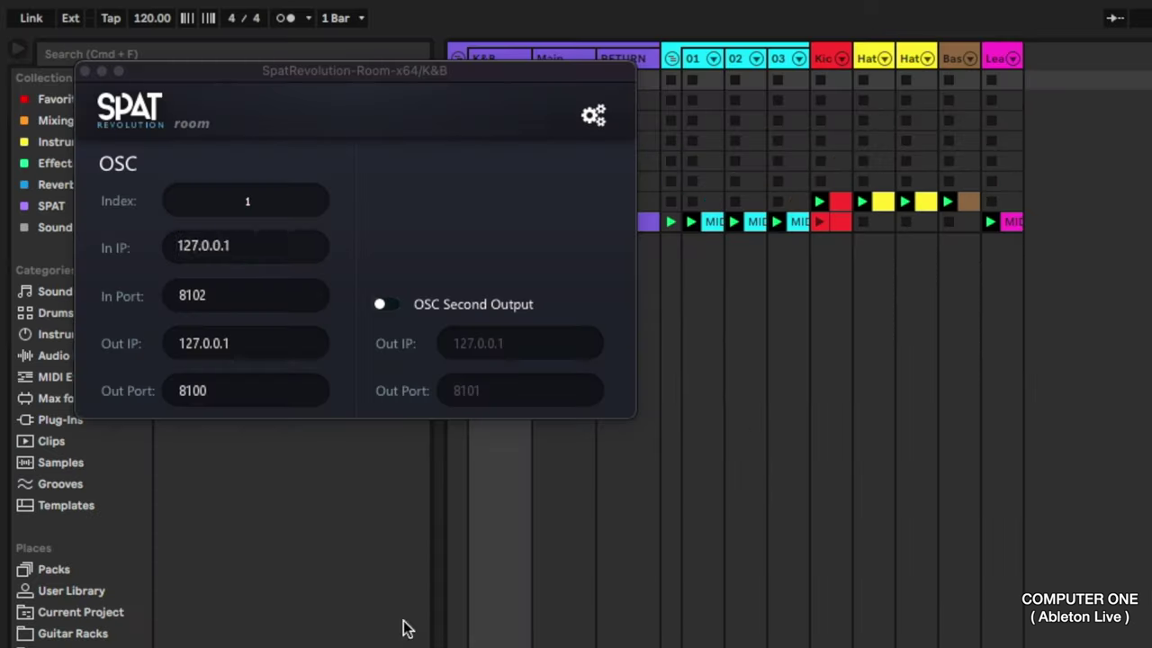
{"action": "left_click", "coordinate": [231, 245]}
{"action": "left_click", "coordinate": [247, 302]}
{"action": "left_click", "coordinate": [250, 347]}
{"action": "type", "text": "169.254.18"}
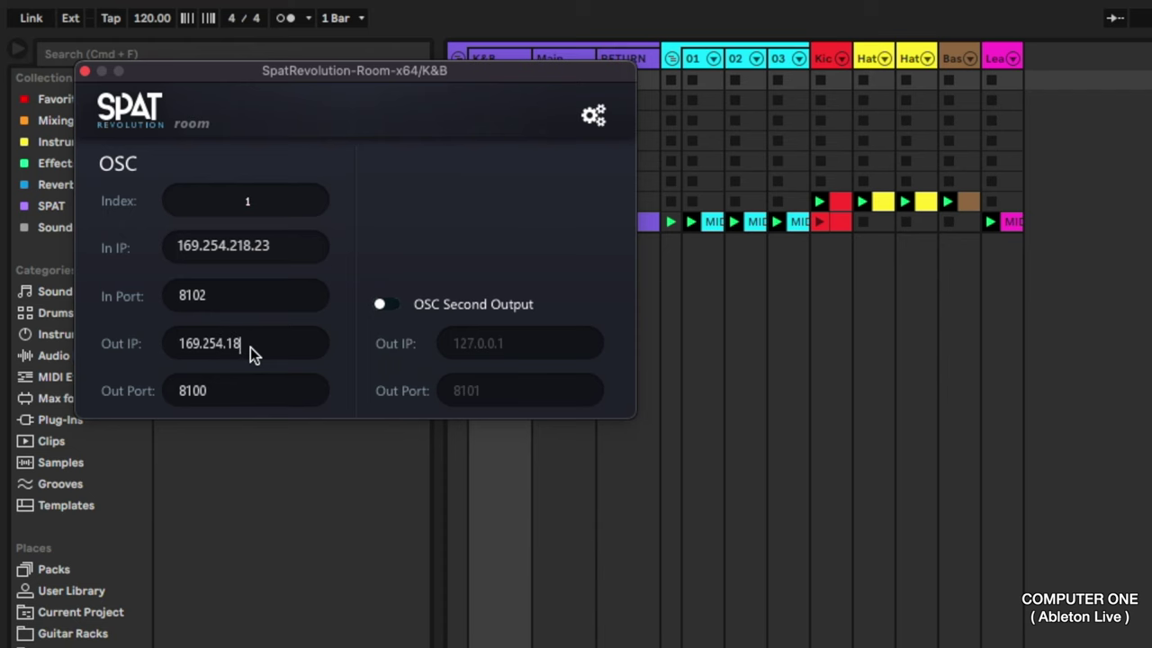
{"action": "type", "text": "0.33"}
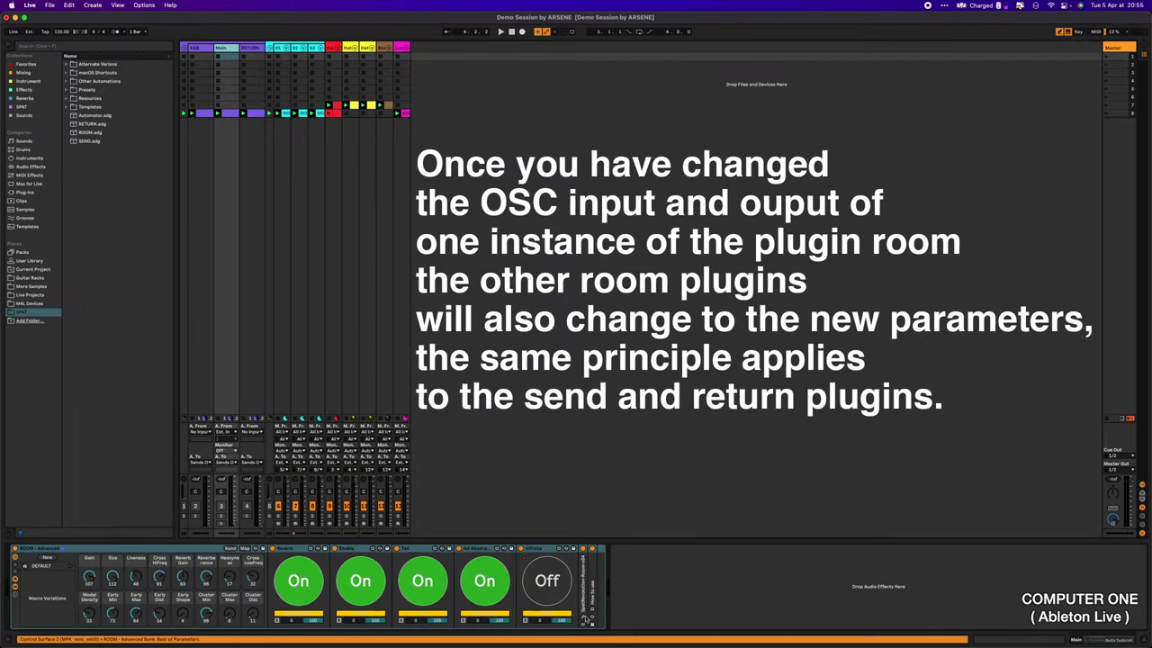
Step: Verify the OSC addresses in another Room plugin and the RETURN track's plugin
{"action": "left_click", "coordinate": [585, 619]}
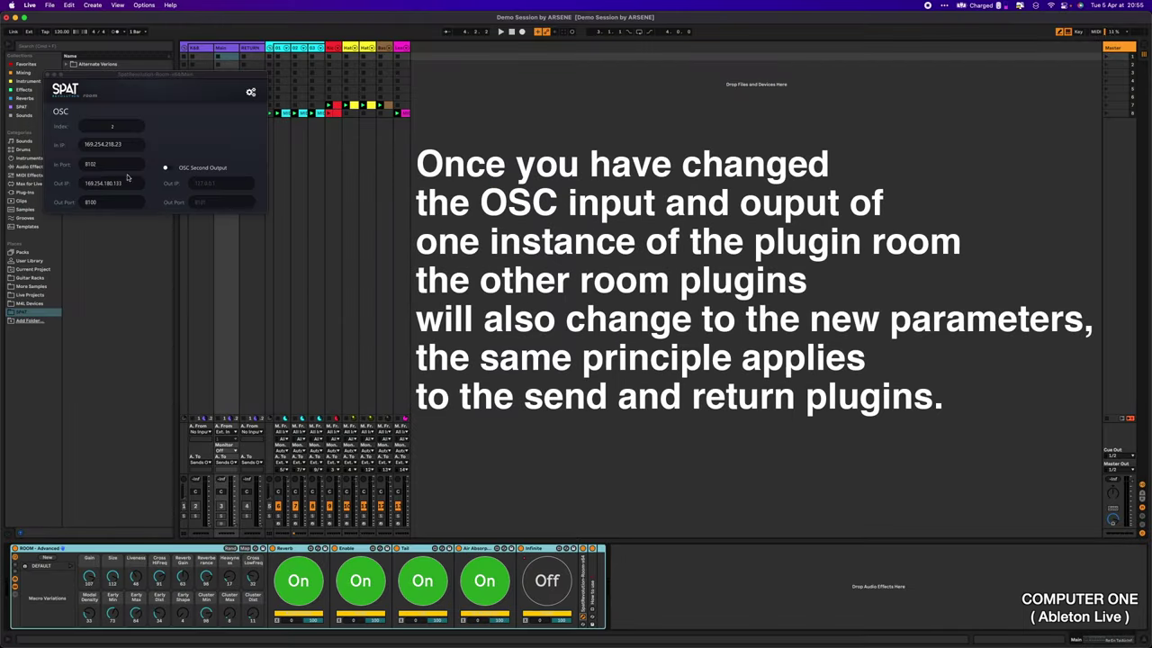
{"action": "left_click", "coordinate": [48, 74]}
{"action": "left_click", "coordinate": [251, 47]}
{"action": "left_click", "coordinate": [144, 622]}
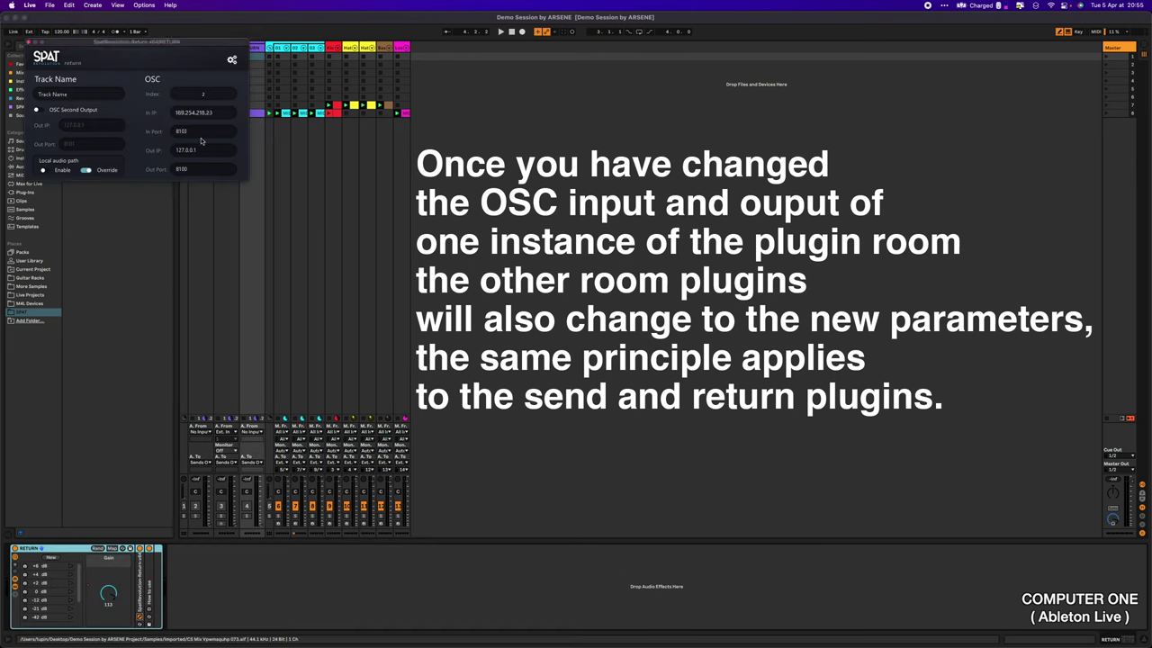
{"action": "left_click", "coordinate": [216, 318]}
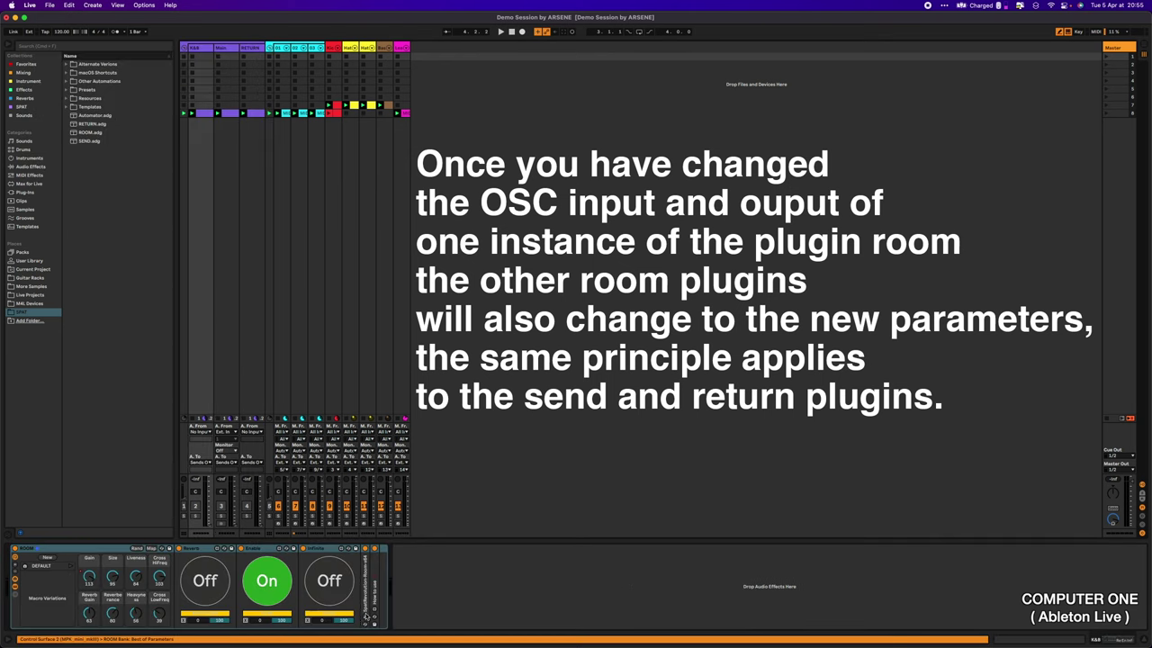
{"action": "left_click", "coordinate": [253, 292]}
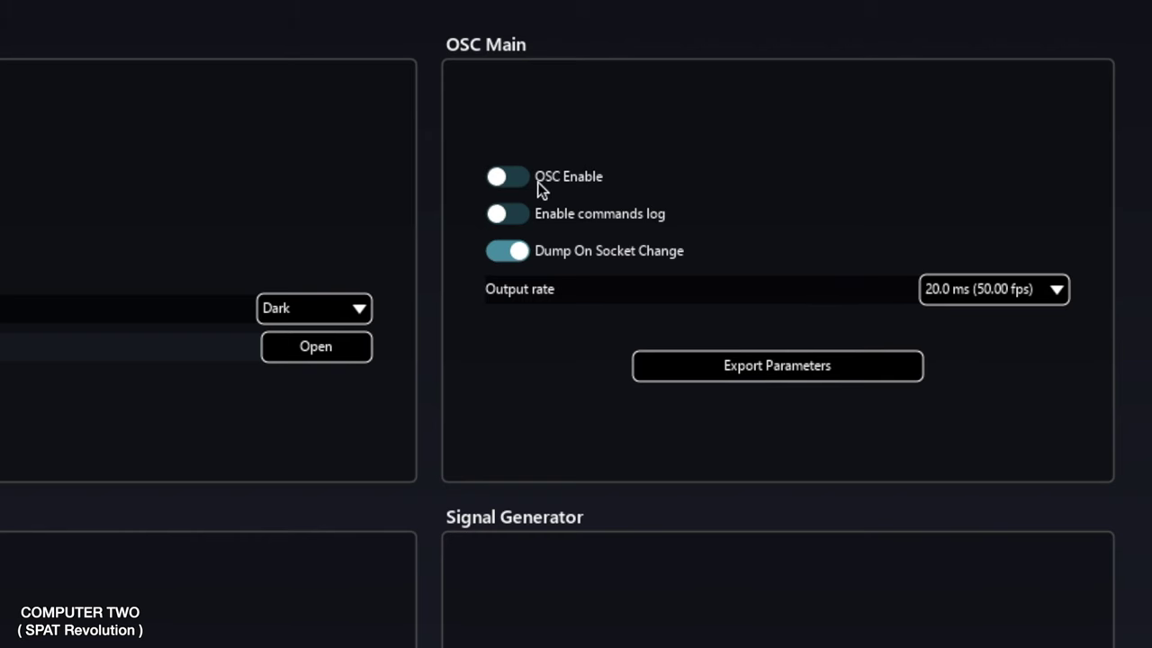
Step: Turn on OSC Enable and choose MADIface XT as the hardware input device
{"action": "left_click", "coordinate": [895, 127]}
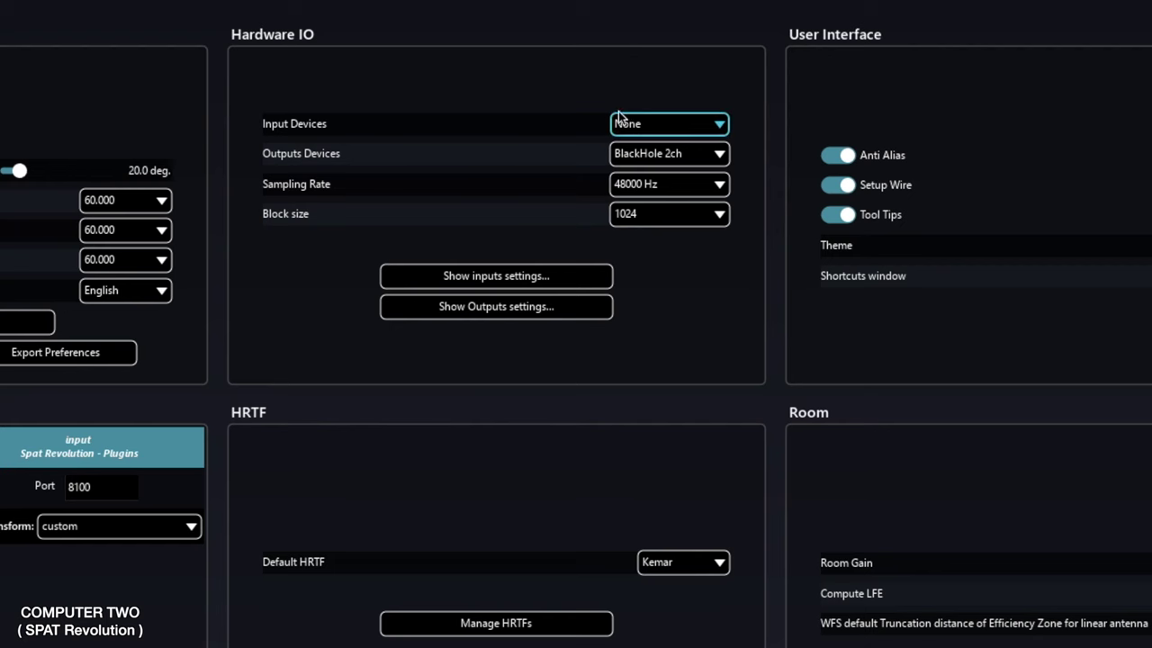
{"action": "left_click", "coordinate": [617, 121]}
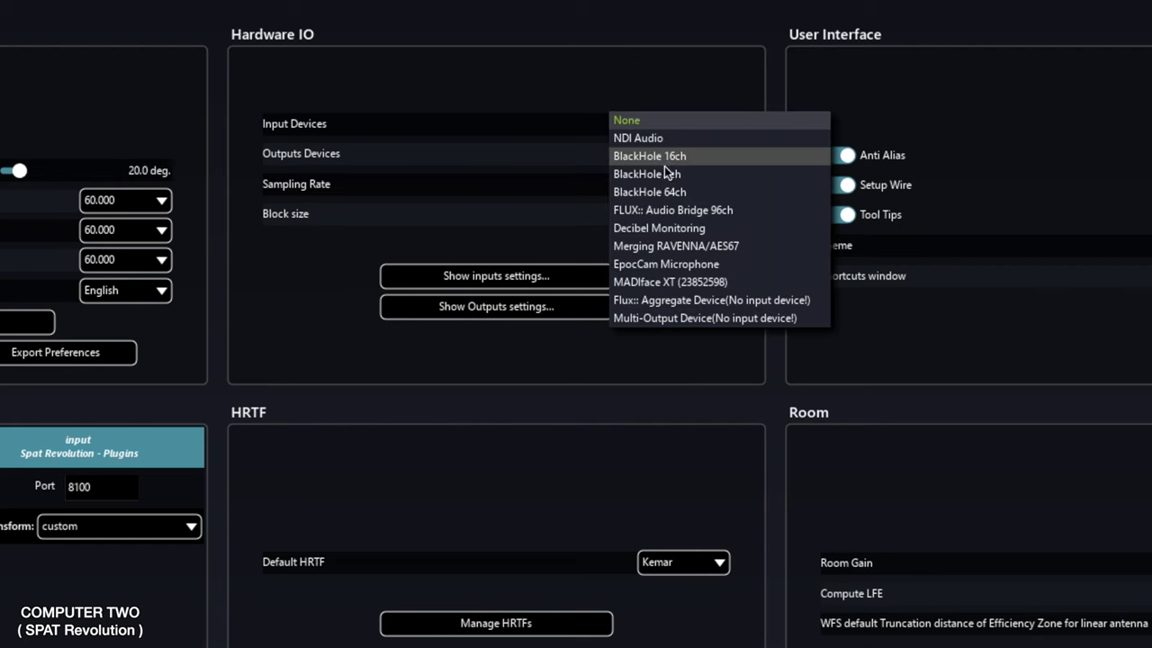
{"action": "left_click", "coordinate": [677, 283]}
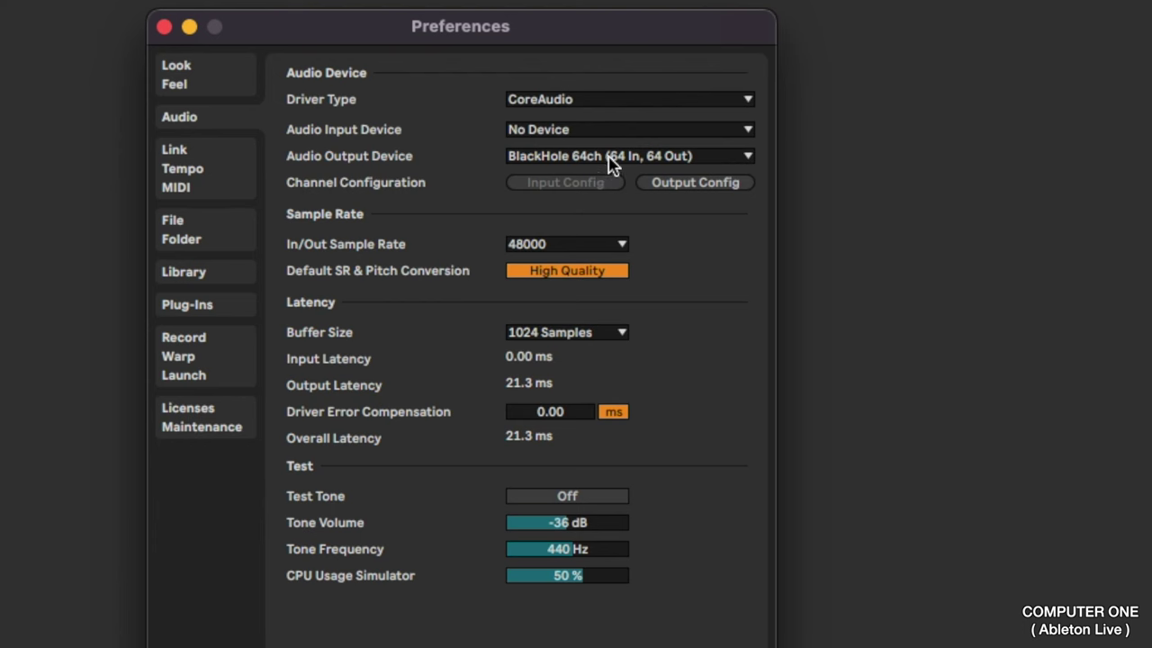
Step: Choose MADIface Pro as Ableton Live's audio output device
{"action": "left_click", "coordinate": [612, 162]}
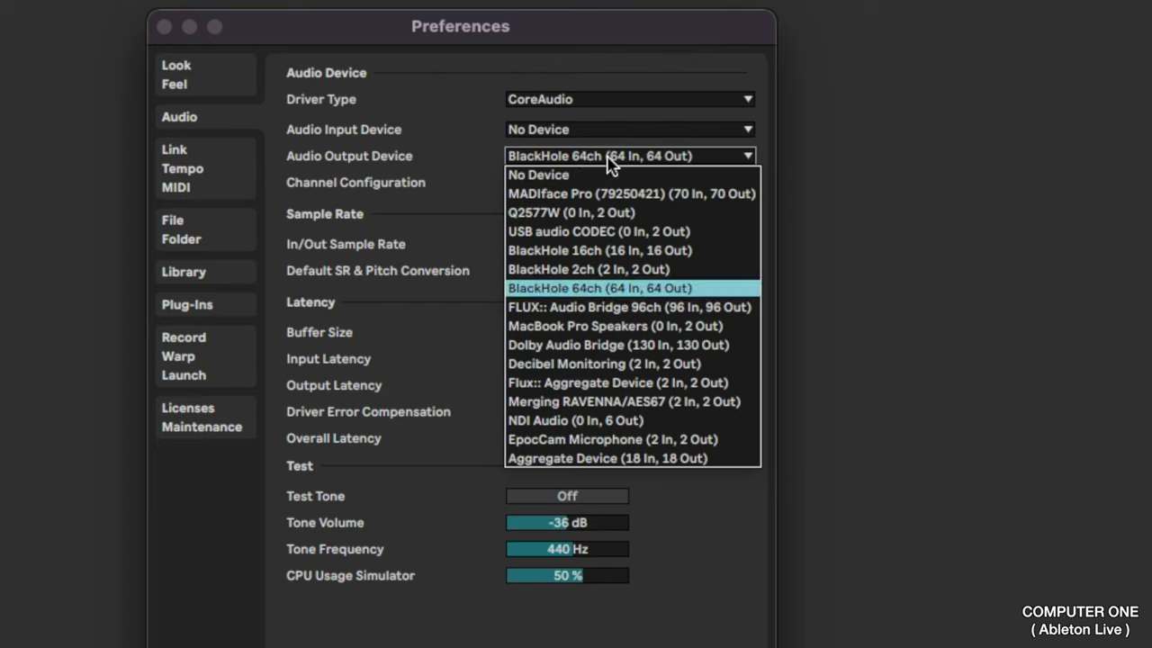
{"action": "left_click", "coordinate": [598, 194]}
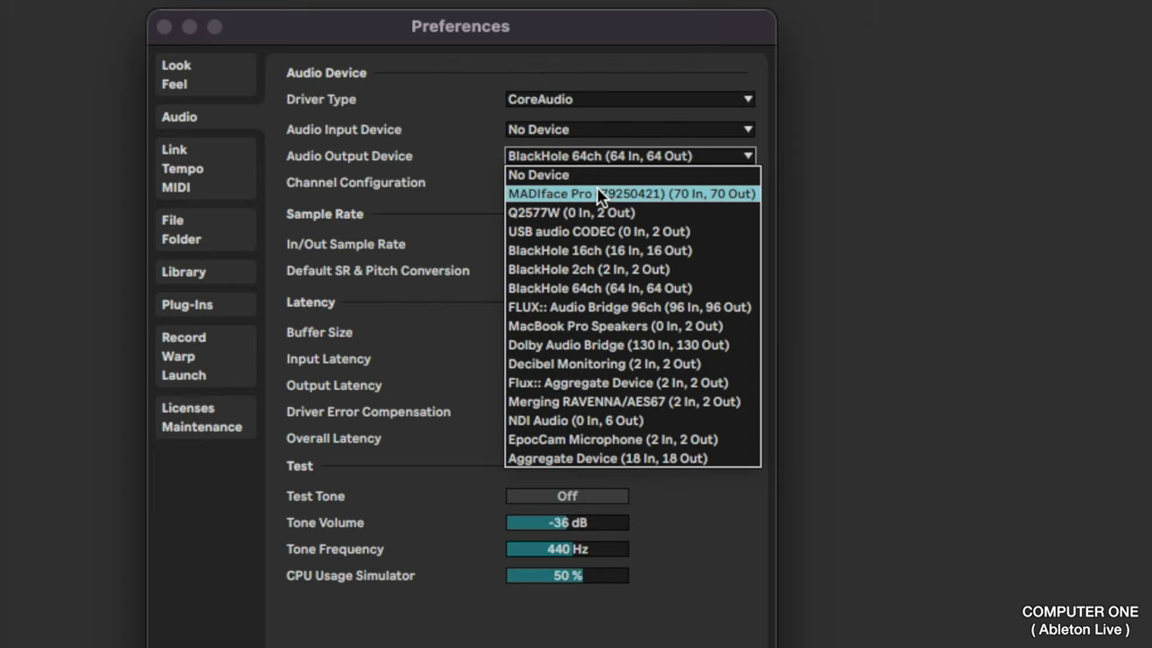
{"action": "left_click", "coordinate": [600, 195]}
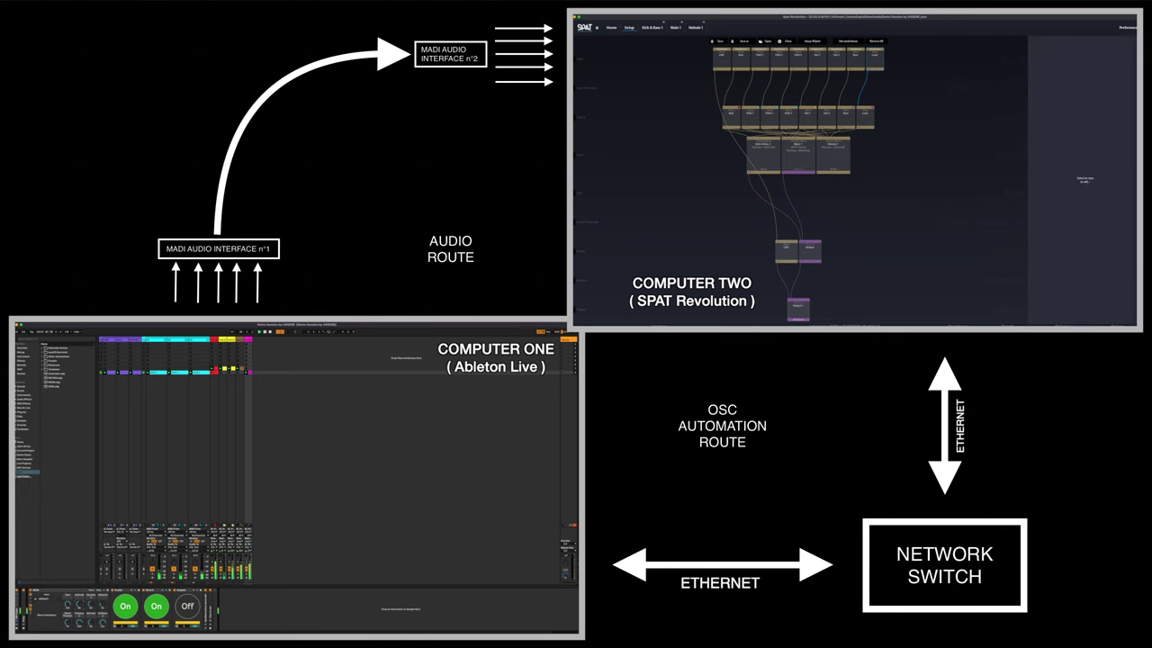
Step: Show Nebula 1 and tilt and zoom the 3D view onto the active sources
{"action": "left_click", "coordinate": [695, 27]}
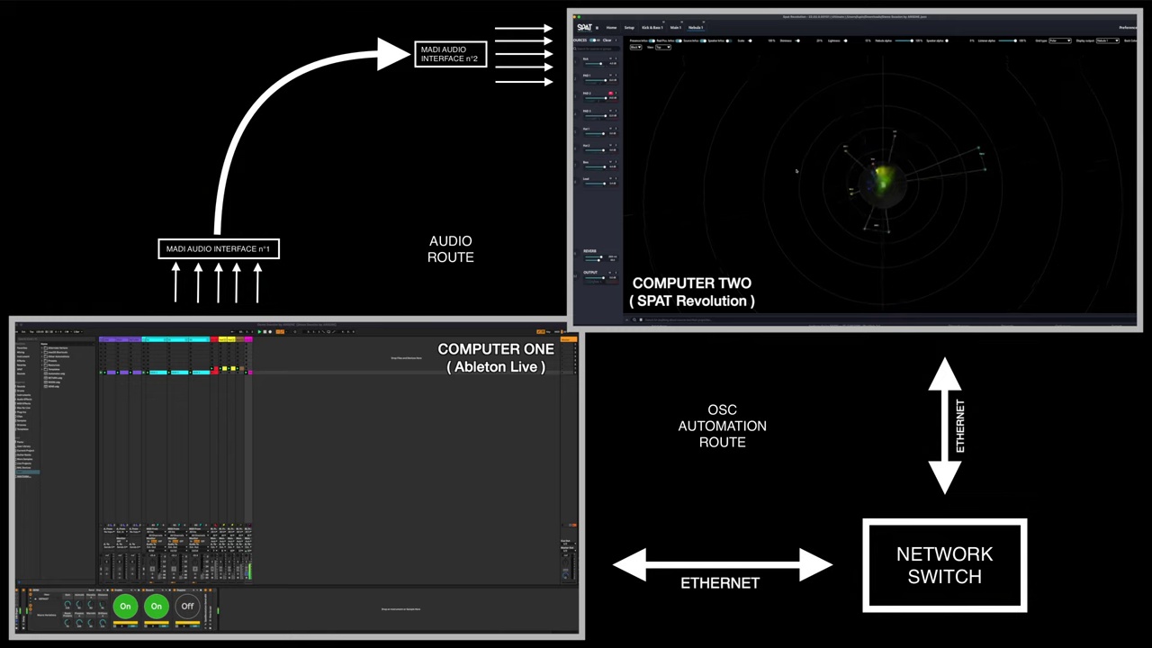
{"action": "left_click_drag", "start_coordinate": [821, 117], "coordinate": [750, 120]}
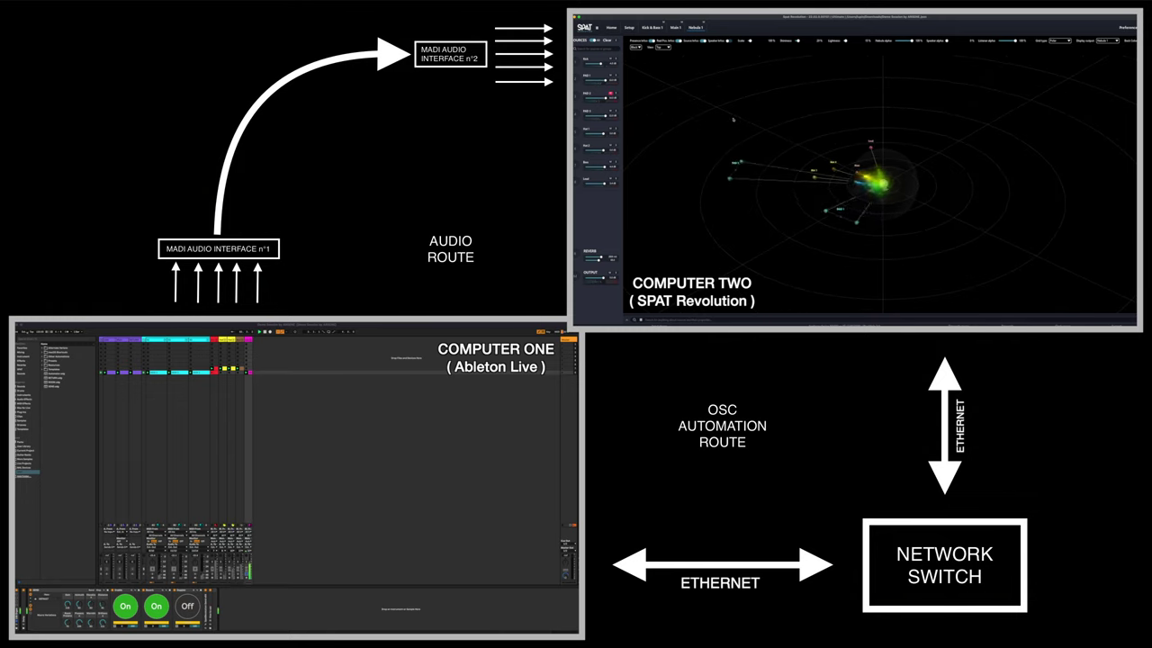